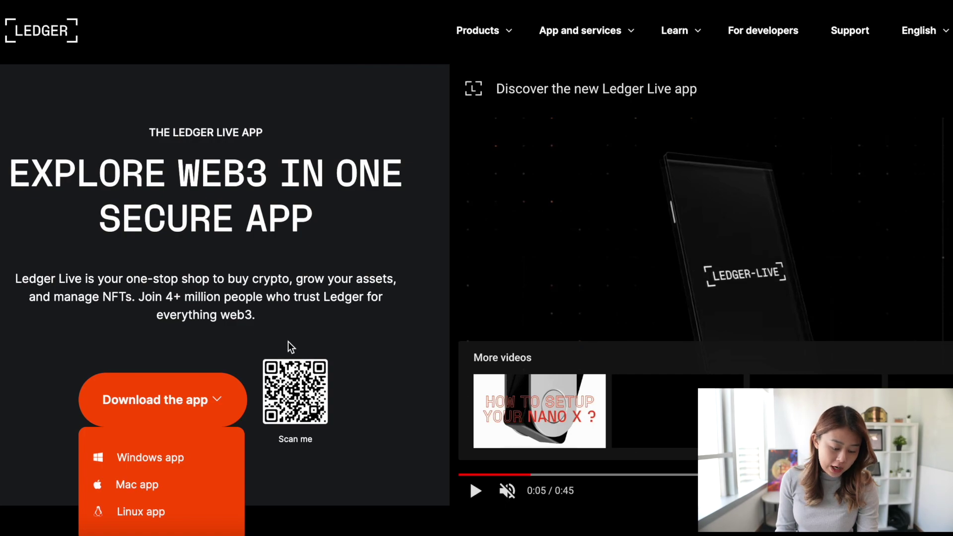
# Download the Ledger Live Mac app and install it into Applications.
pyautogui.scroll(-1, 326, 203)
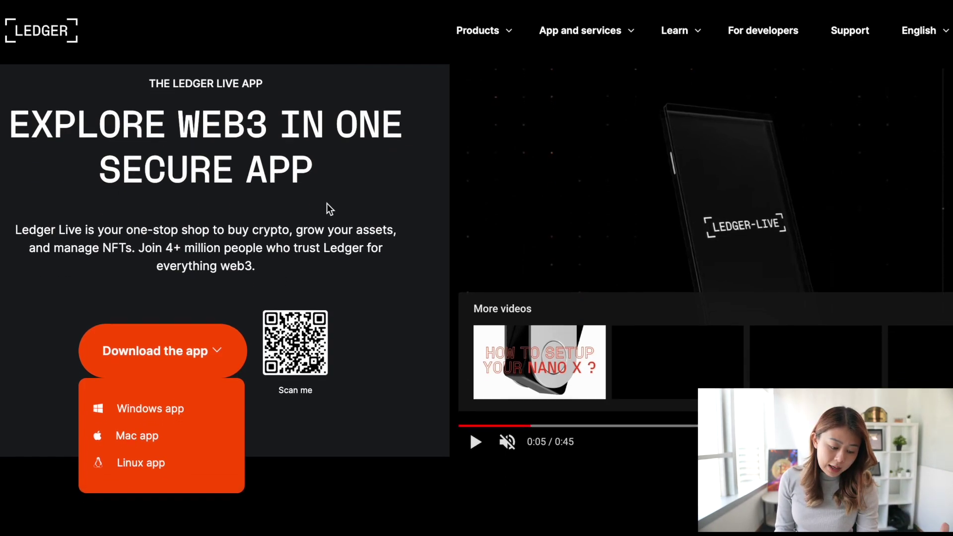
pyautogui.click(147, 437)
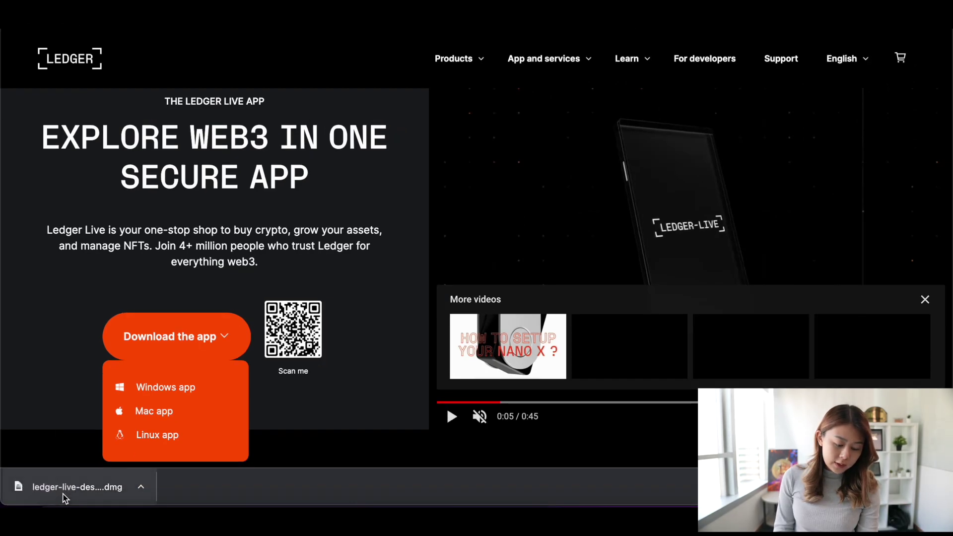
pyautogui.click(37, 518)
pyautogui.moveTo(351, 140); pyautogui.dragTo(540, 150)
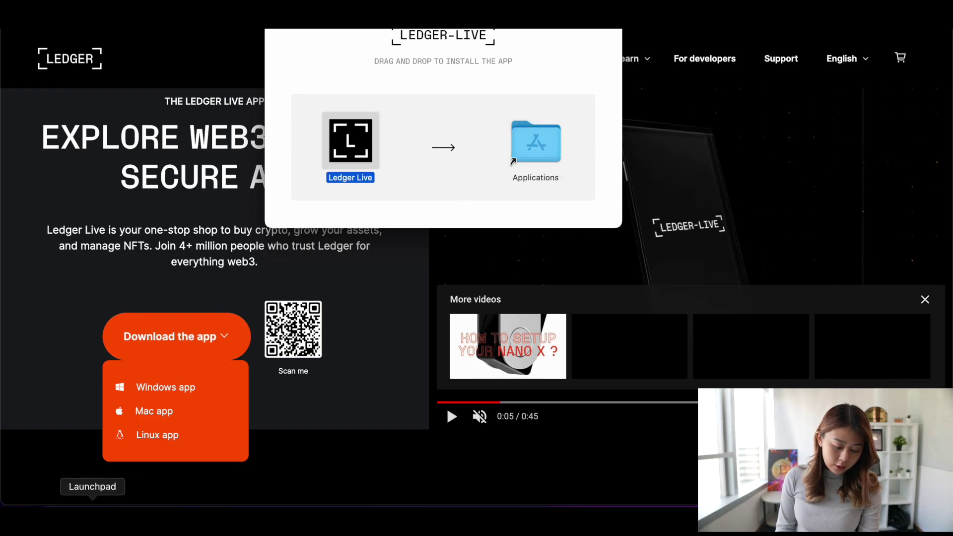
# Launch Ledger Live from Launchpad and begin onboarding with Get started.
pyautogui.click(93, 519)
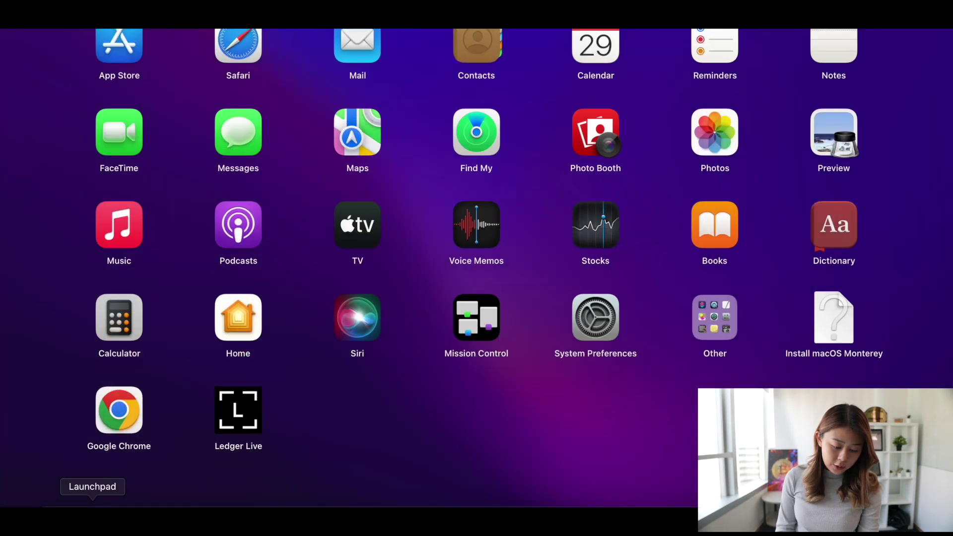
pyautogui.click(240, 408)
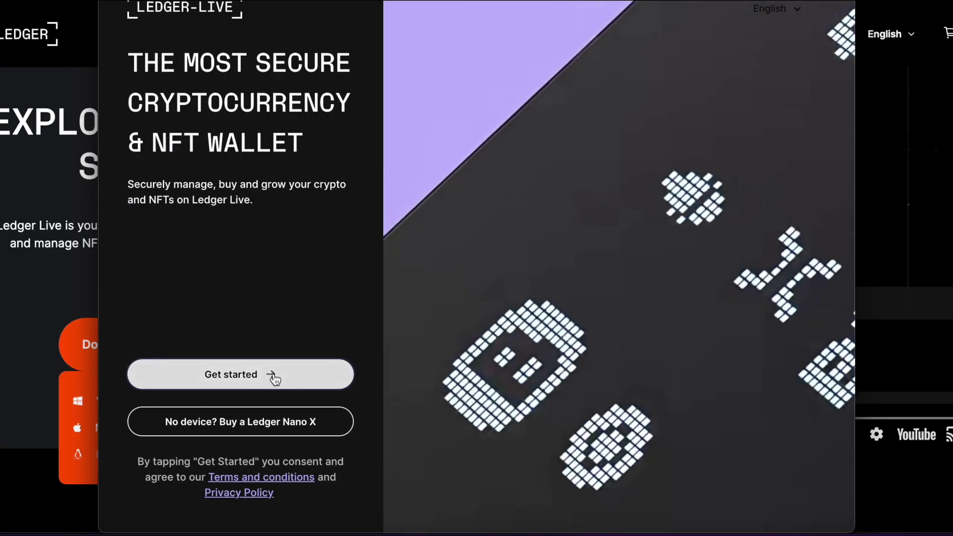
pyautogui.click(296, 366)
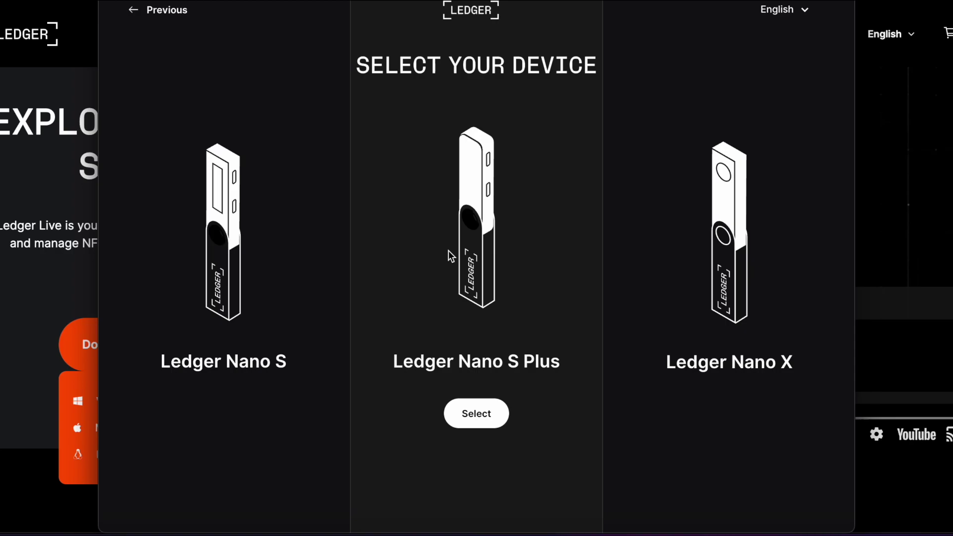
# Choose the Ledger Nano S Plus and view its new-device or recovery-phrase options.
pyautogui.click(491, 423)
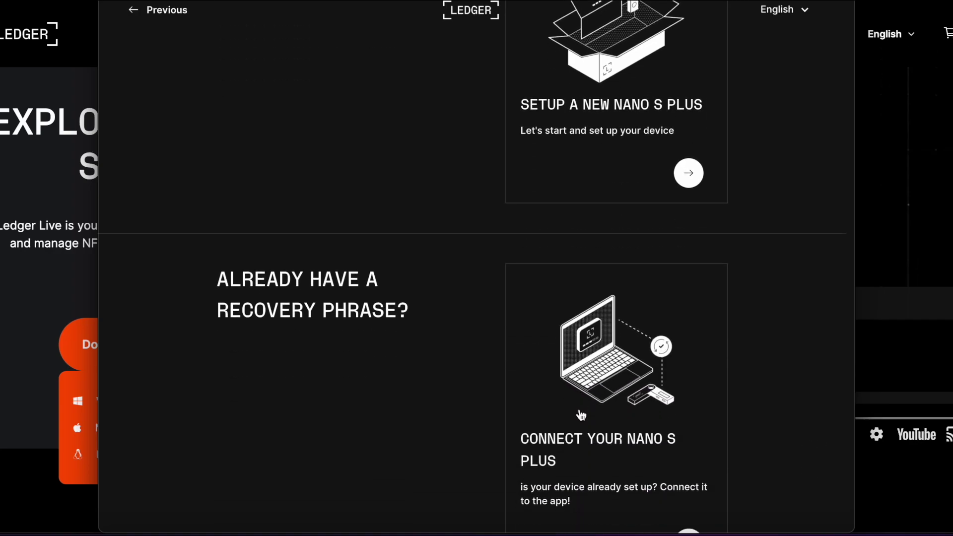
pyautogui.scroll(3, 581, 415)
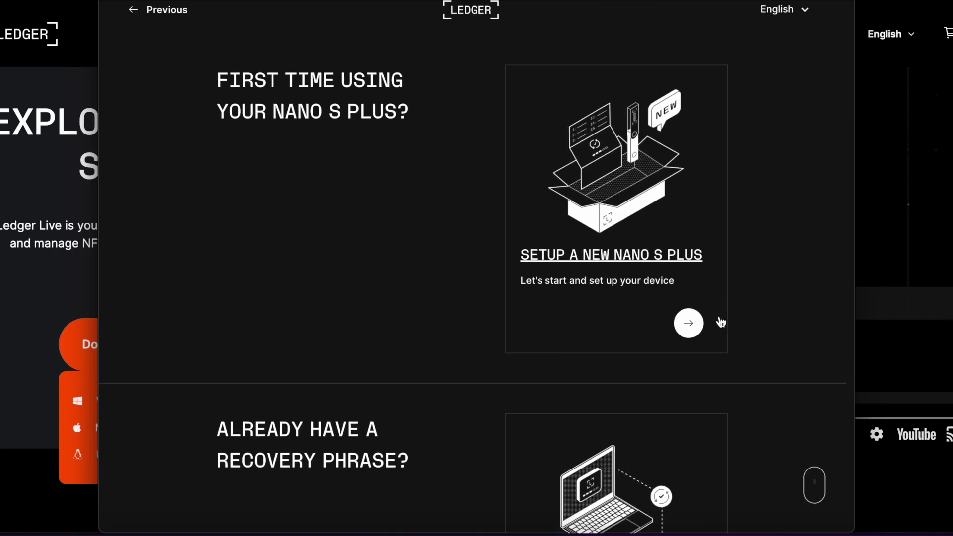
# Start setting up a new Nano S Plus and go through the crypto basics cards.
pyautogui.click(688, 323)
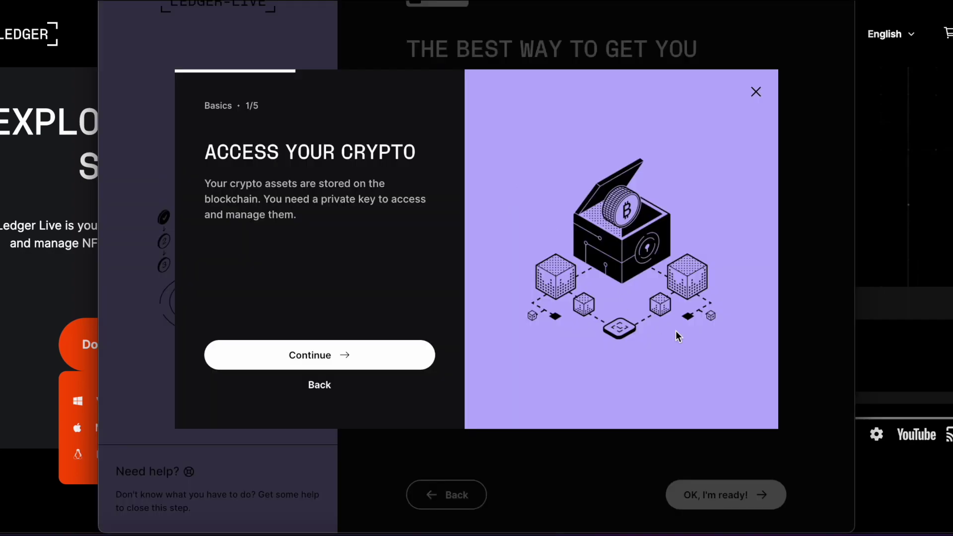
pyautogui.click(350, 359)
pyautogui.click(350, 359)
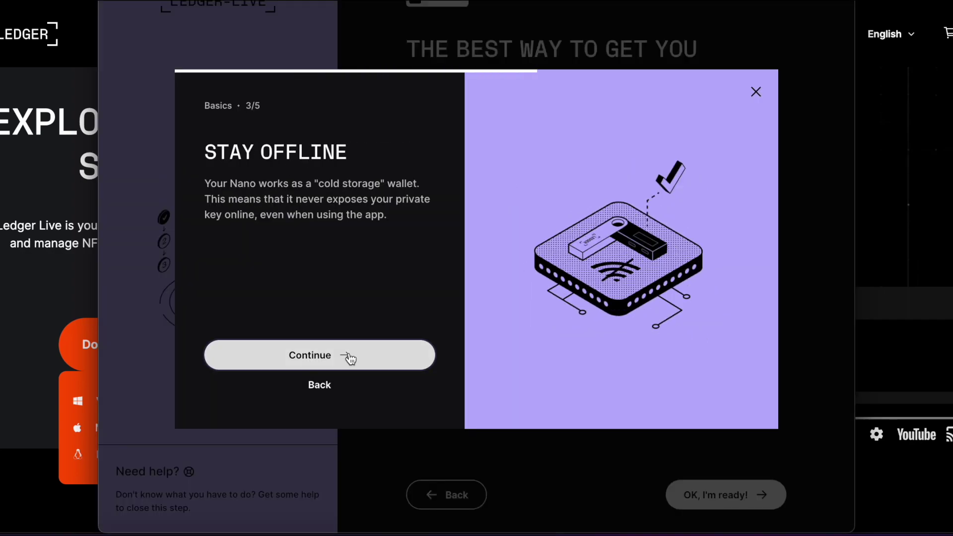
pyautogui.click(350, 358)
pyautogui.click(349, 358)
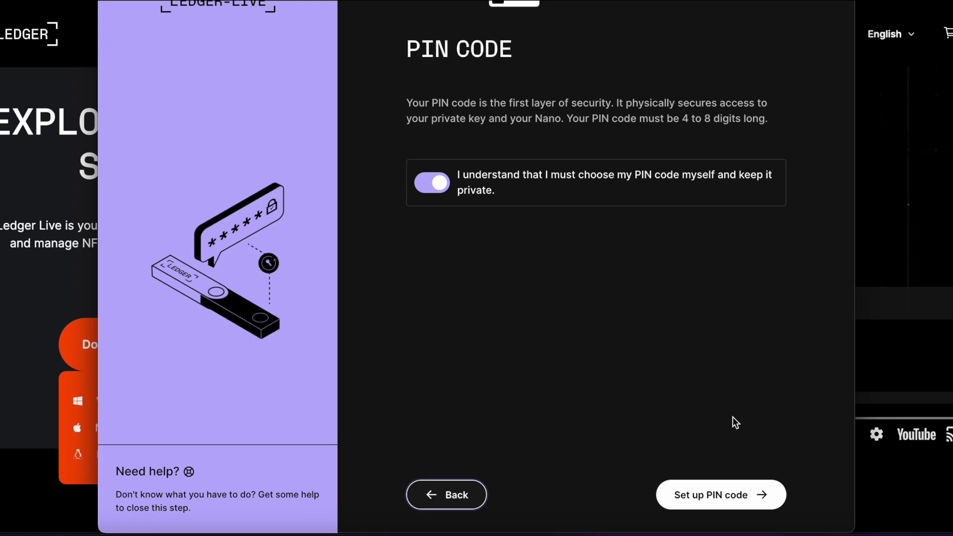
# Go through the PIN code tips and recovery phrase steps, acknowledging the loss warning.
pyautogui.click(717, 496)
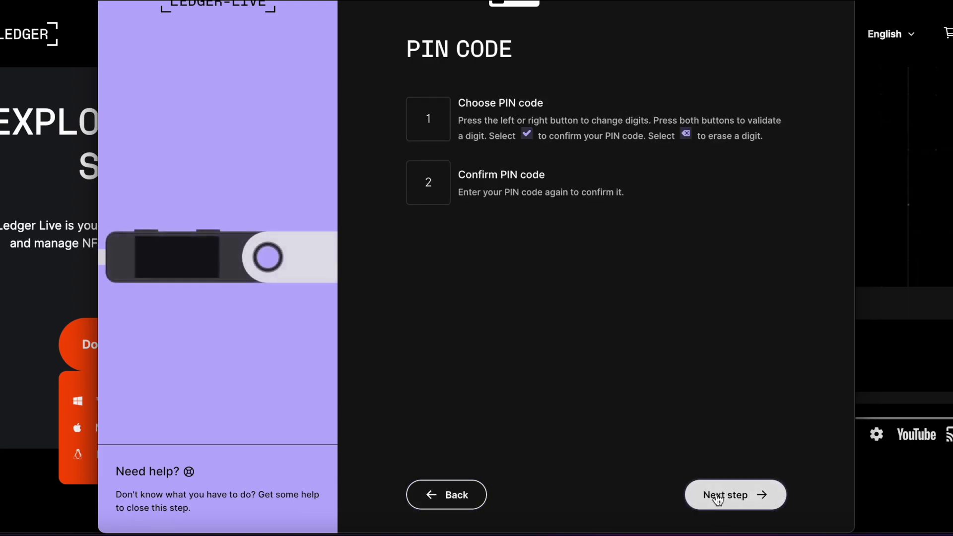
pyautogui.click(718, 496)
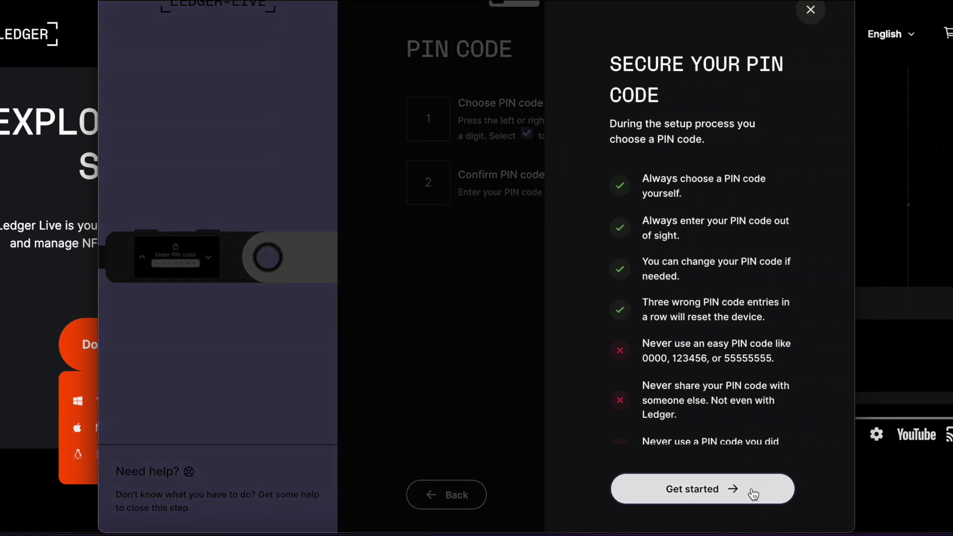
pyautogui.click(752, 488)
pyautogui.click(431, 217)
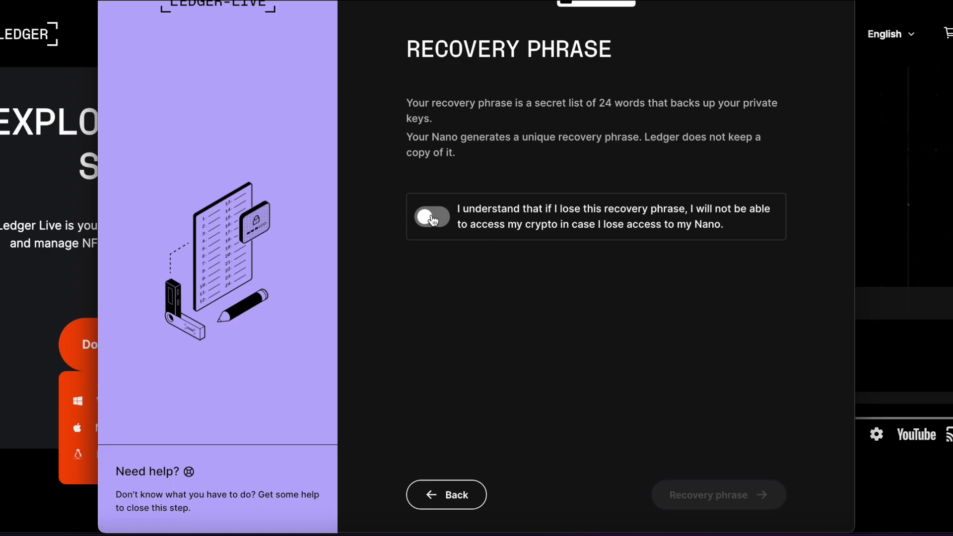
pyautogui.click(728, 495)
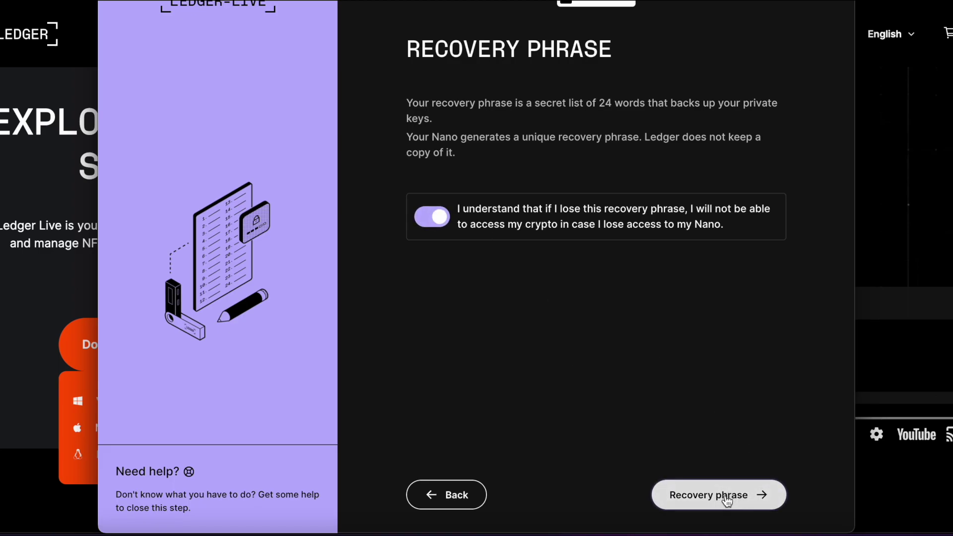
pyautogui.click(727, 497)
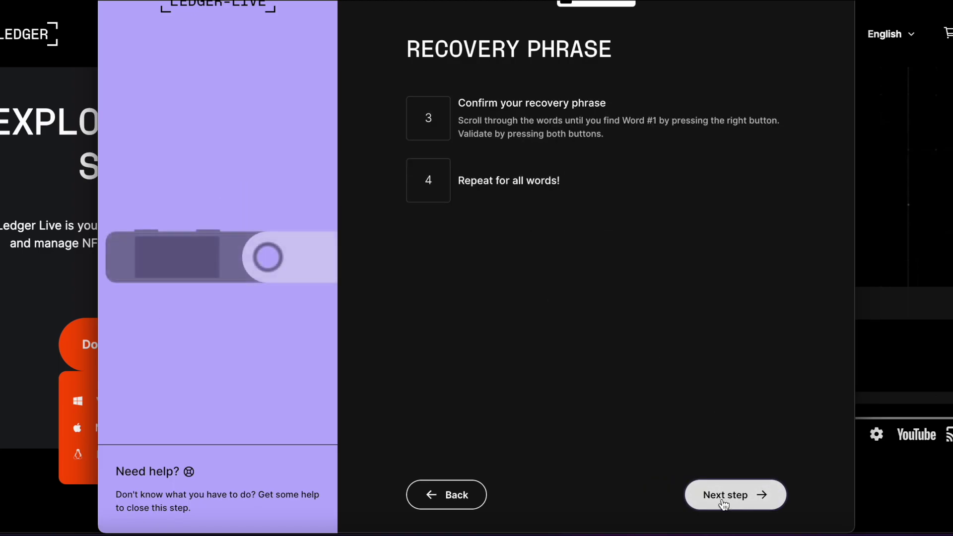
pyautogui.click(727, 496)
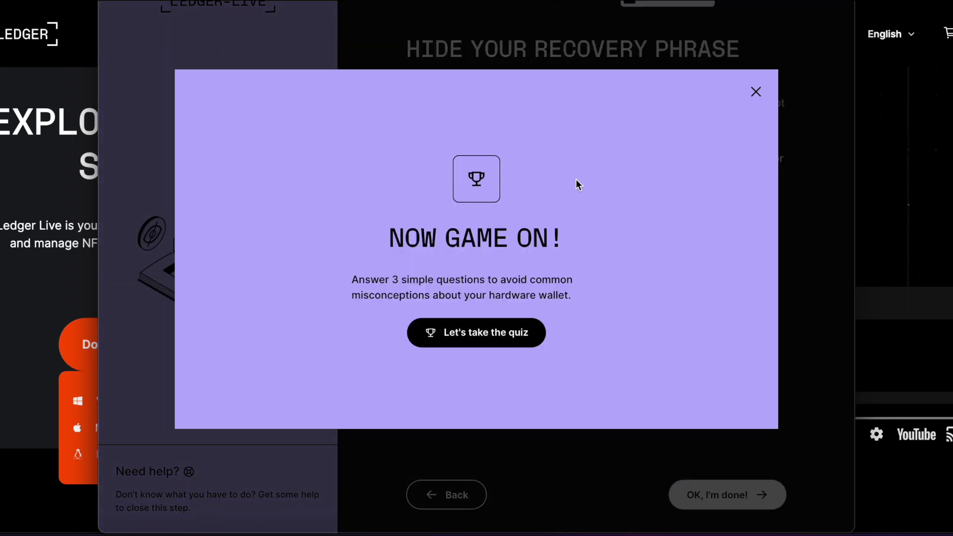
# Answer the quiz: on the blockchain, move it somewhere secure, private key stays offline.
pyautogui.click(485, 330)
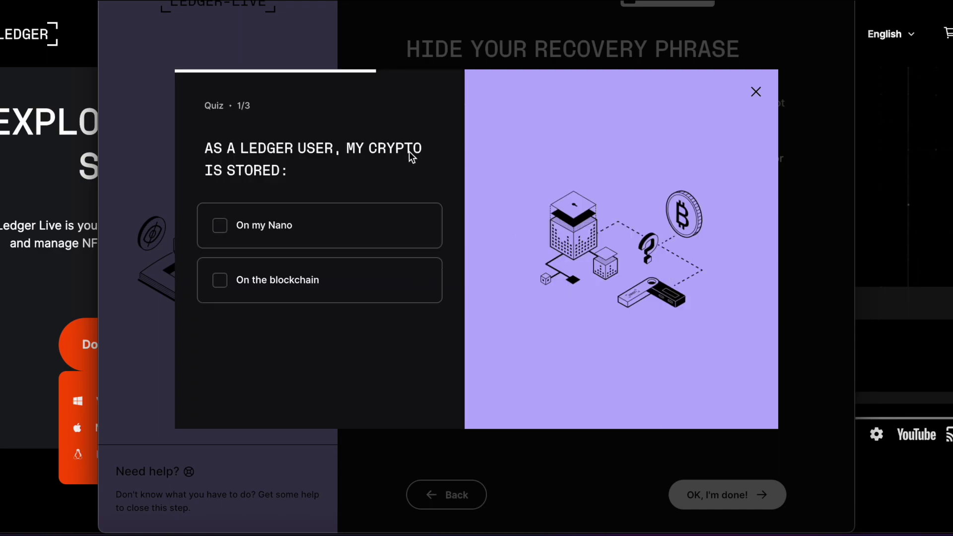
pyautogui.click(311, 281)
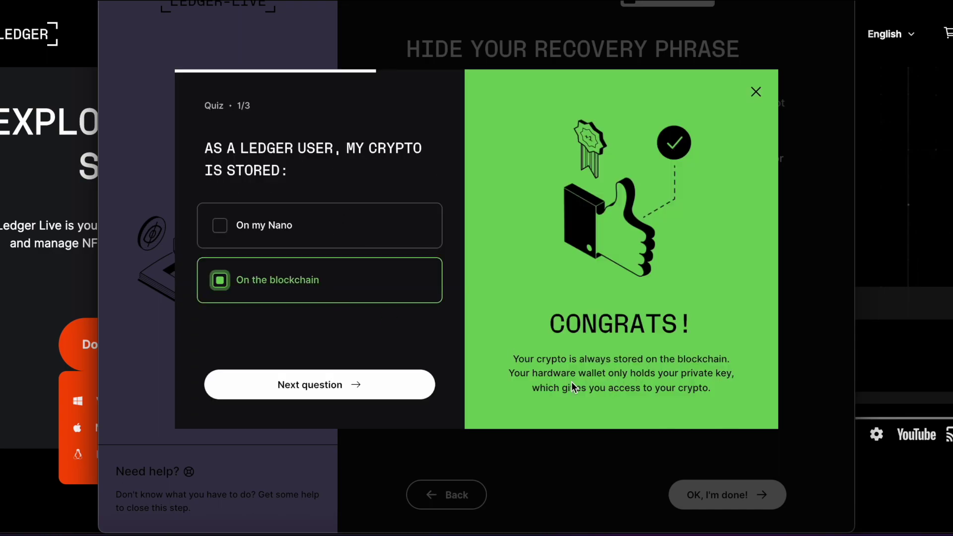
pyautogui.click(319, 386)
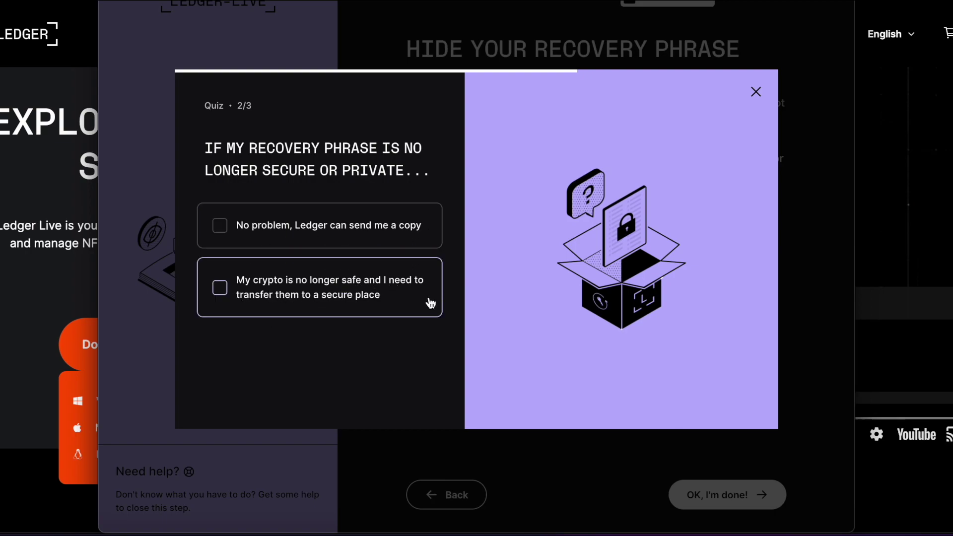
pyautogui.click(286, 294)
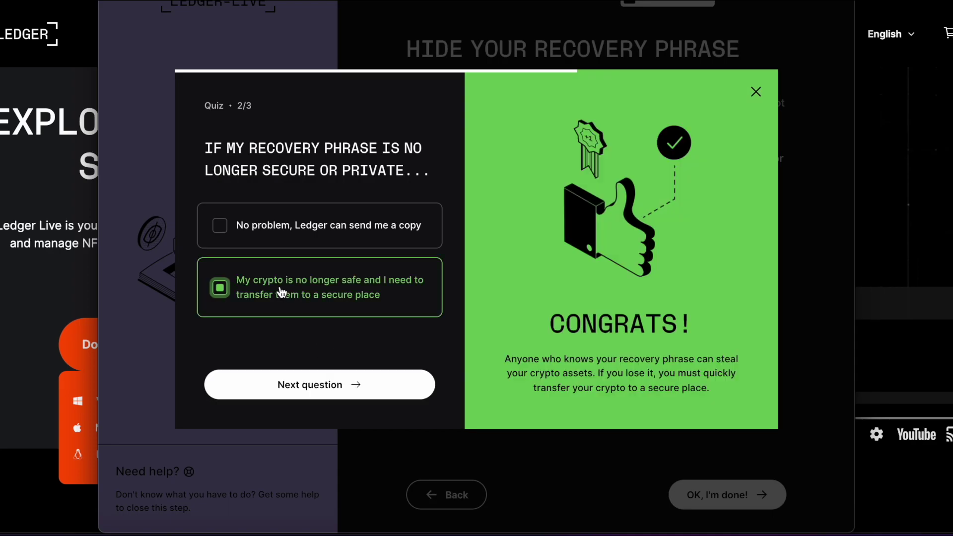
pyautogui.click(339, 386)
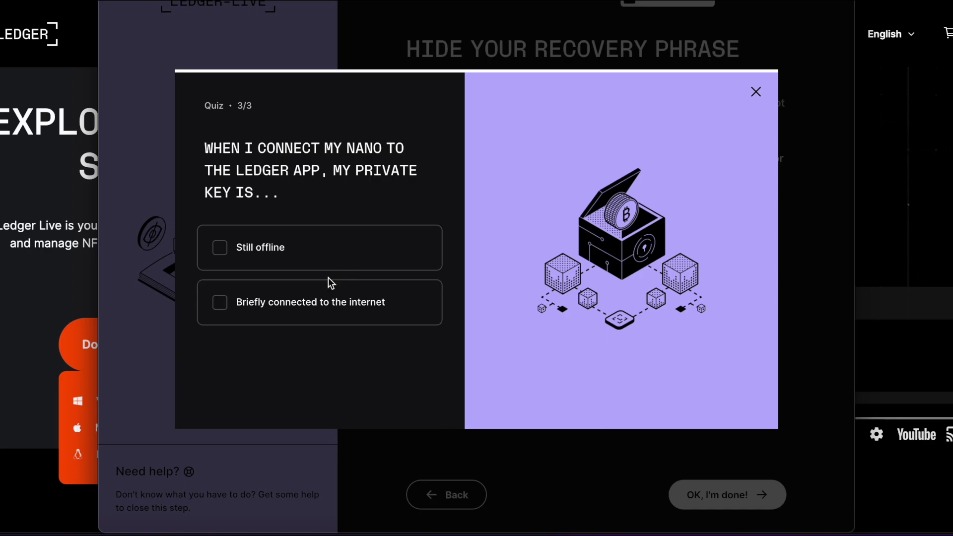
pyautogui.click(353, 264)
pyautogui.click(356, 390)
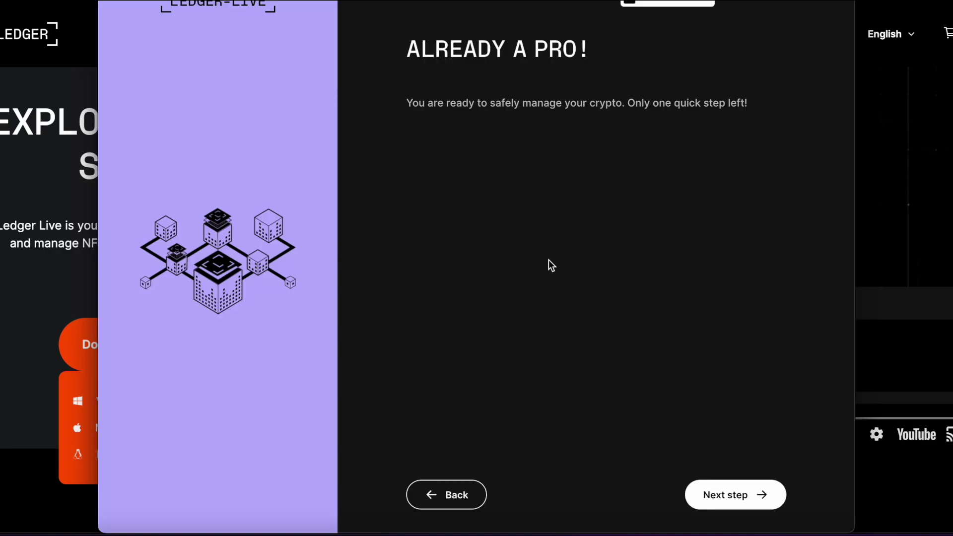
pyautogui.click(735, 495)
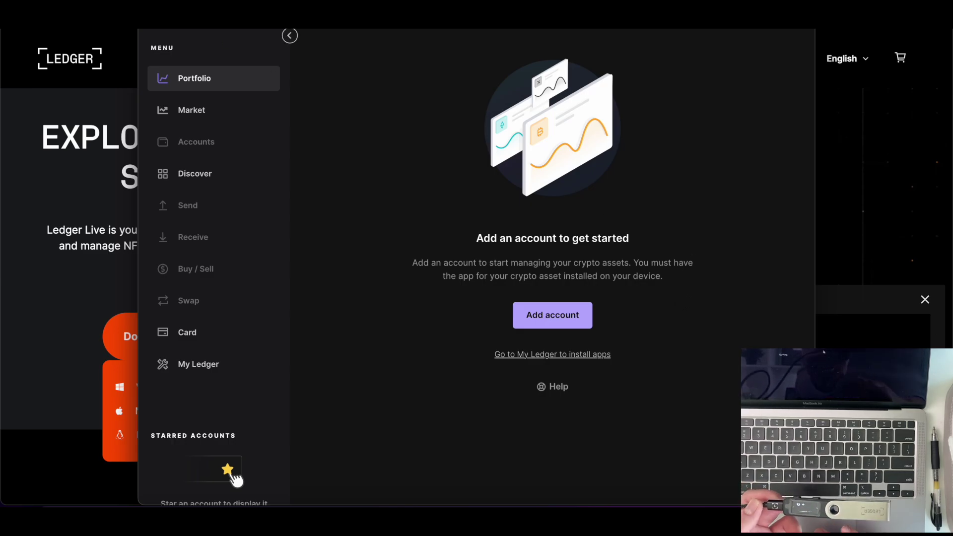
# Switch Ledger Live to full screen and start adding an Ethereum (ETH) account.
pyautogui.press('ctrl+super+f')
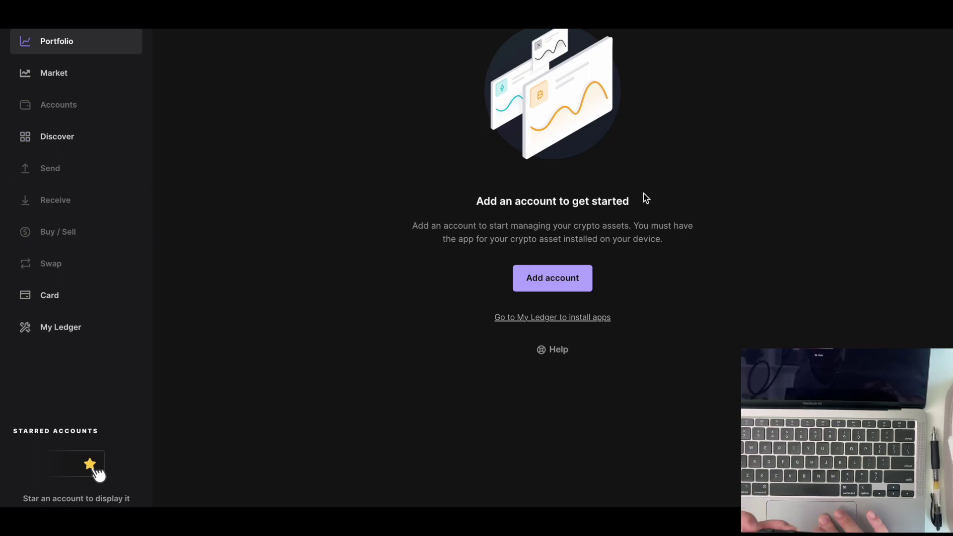
pyautogui.click(579, 282)
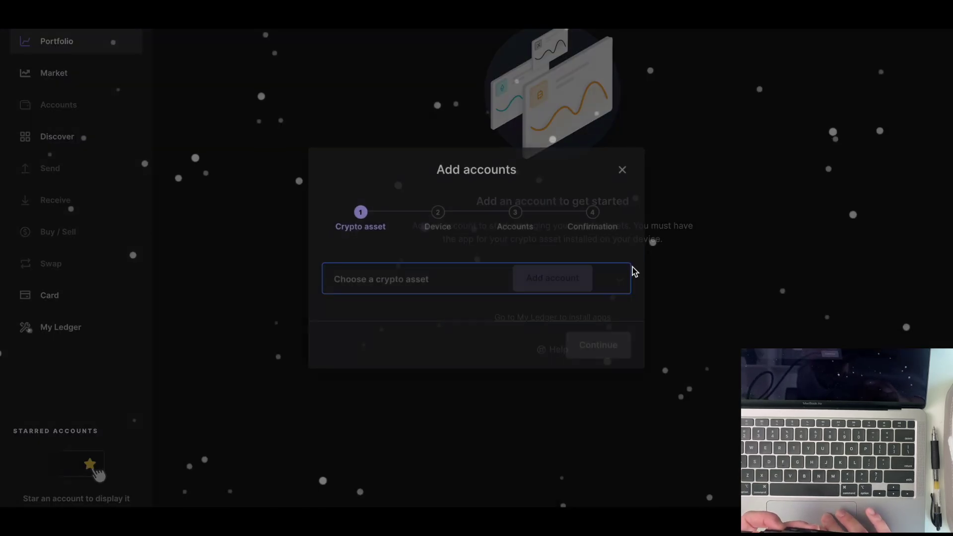
pyautogui.click(527, 287)
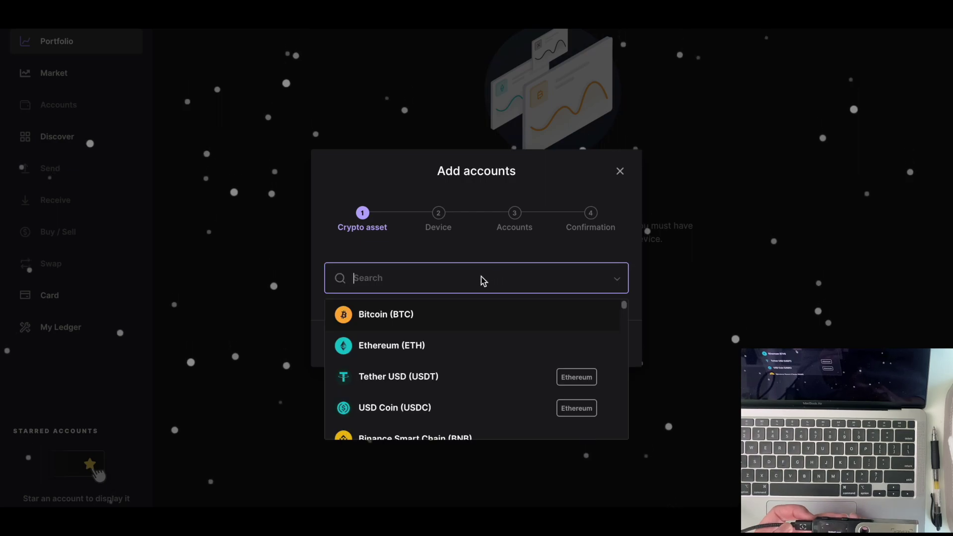
pyautogui.click(459, 346)
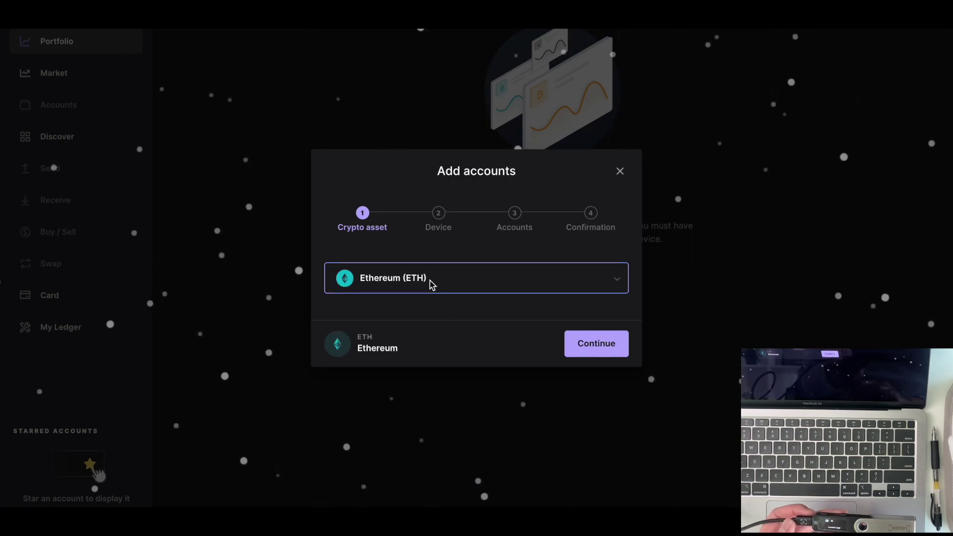
pyautogui.click(606, 342)
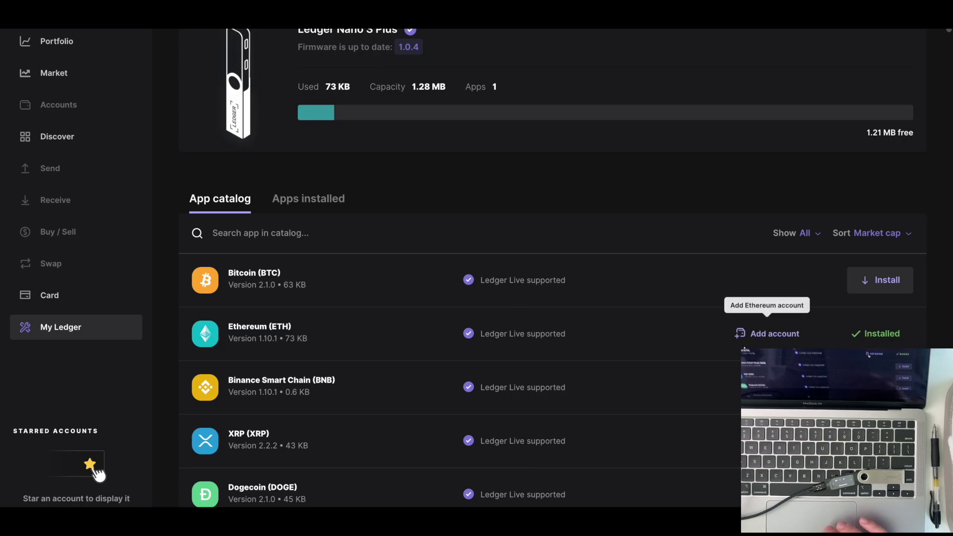
# Create the Ethereum 1 account for the installed Ethereum app.
pyautogui.scroll(-3, 669, 268)
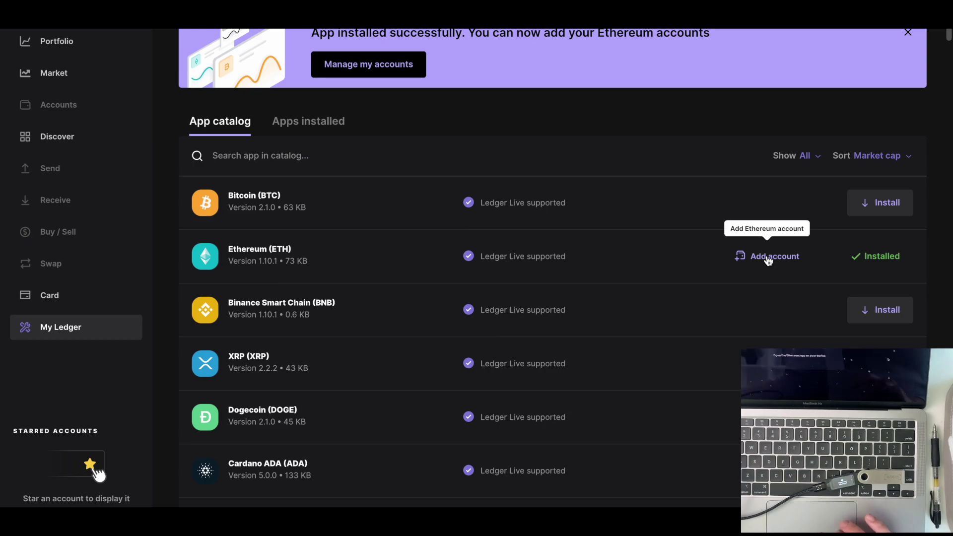
pyautogui.click(768, 259)
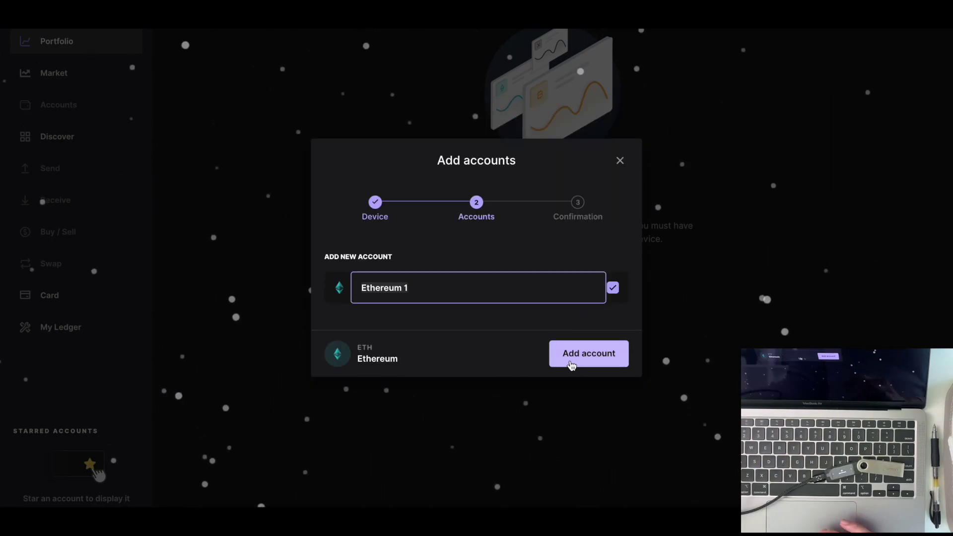
pyautogui.click(575, 361)
pyautogui.click(603, 391)
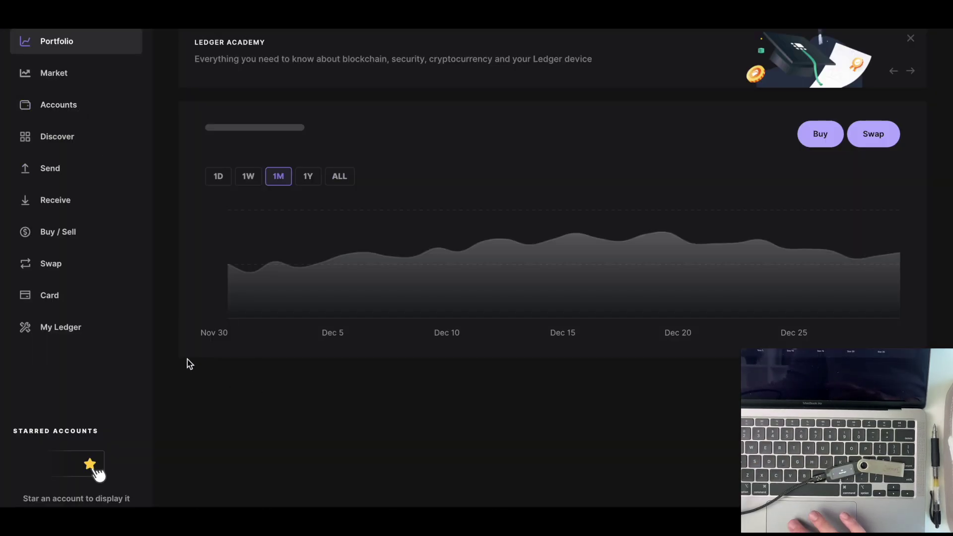
# Open the Accounts page, then open and cancel the Add account dialog.
pyautogui.click(85, 109)
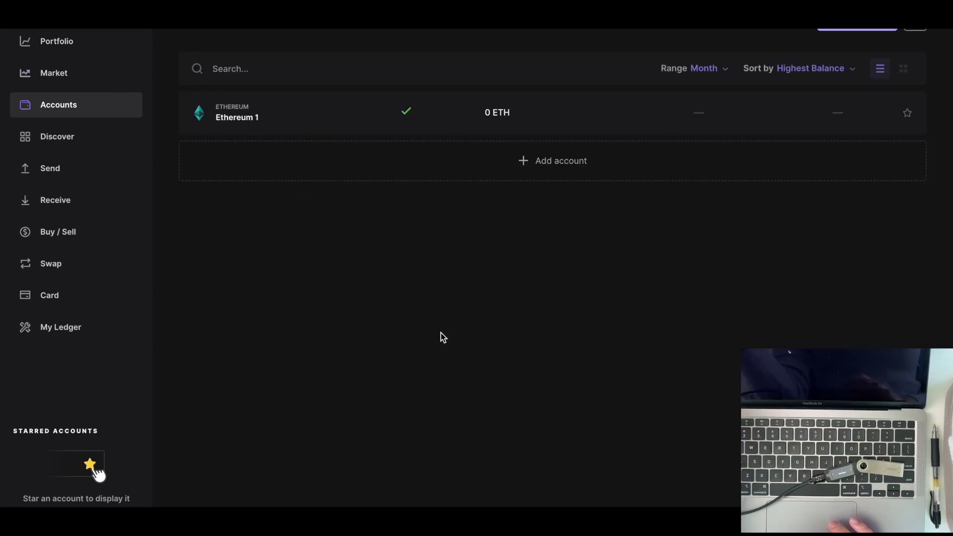
pyautogui.click(342, 169)
pyautogui.click(493, 283)
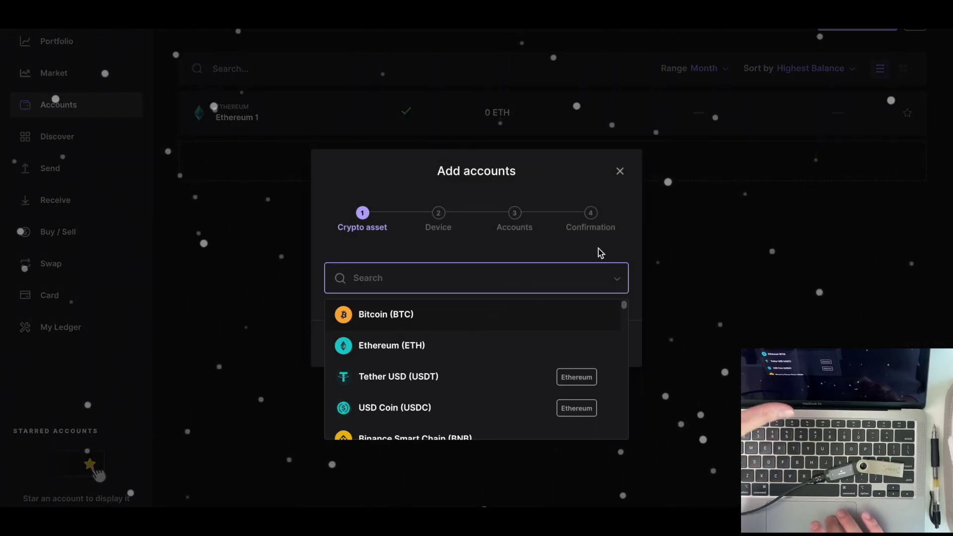
pyautogui.click(624, 176)
pyautogui.click(624, 176)
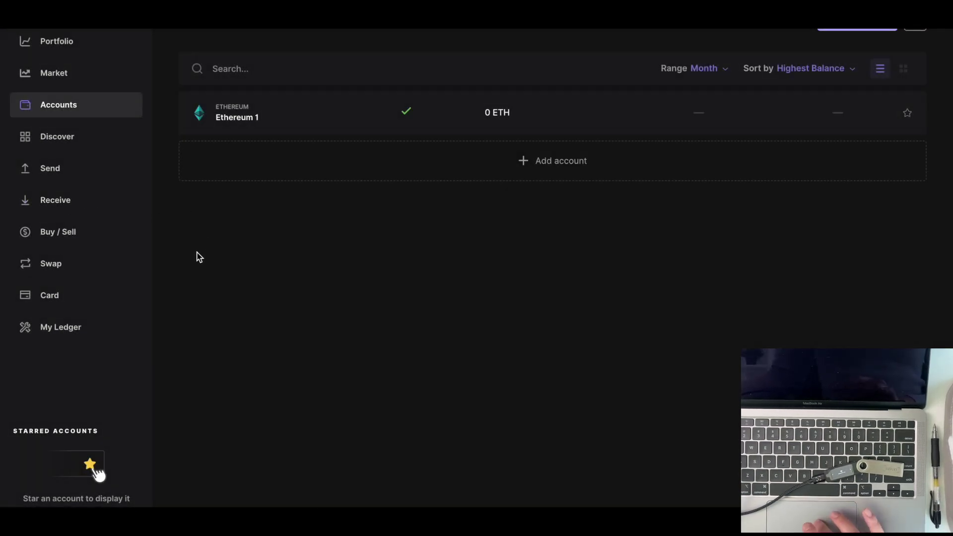
# Show the Ethereum 1 receive address as a QR code.
pyautogui.click(55, 200)
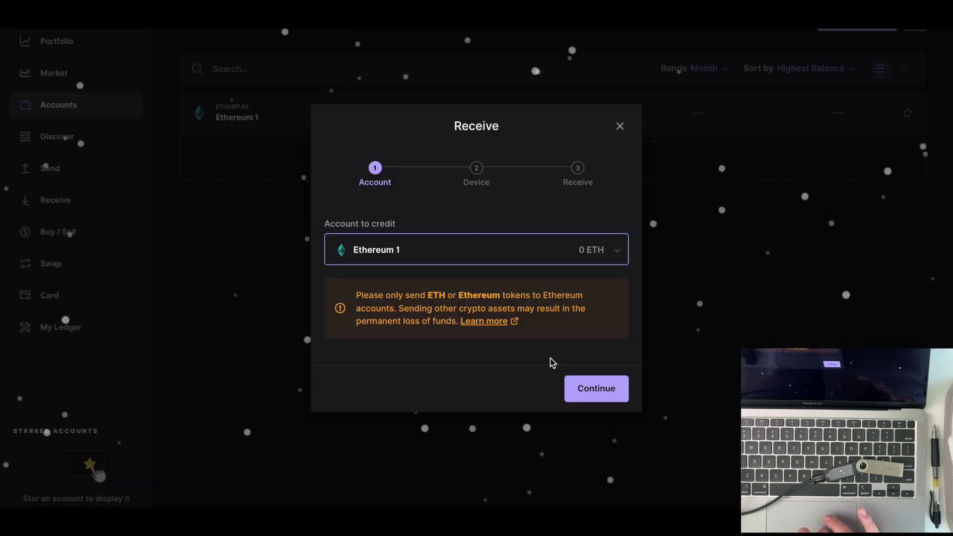
pyautogui.click(610, 394)
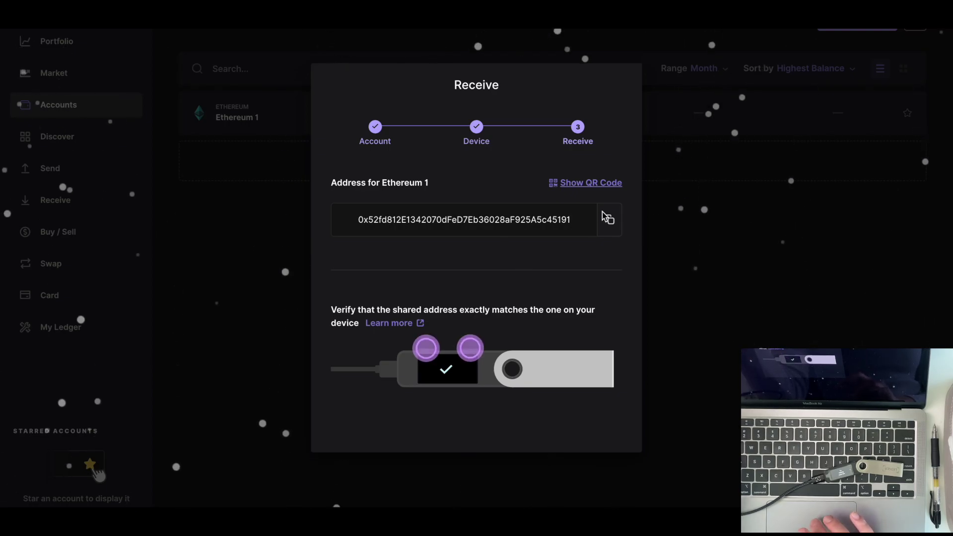
pyautogui.click(589, 184)
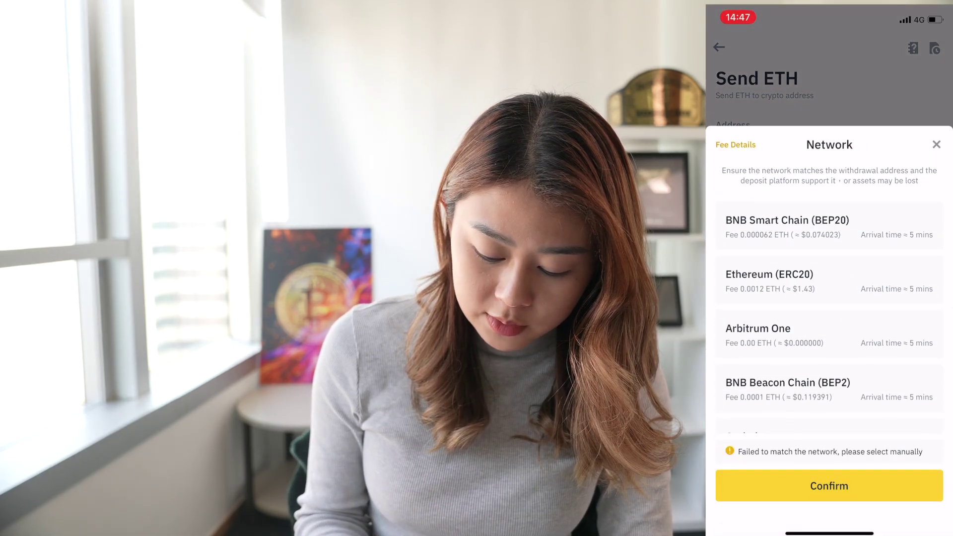
# Select Ethereum (ERC20) as the Send ETH network.
pyautogui.click(795, 281)
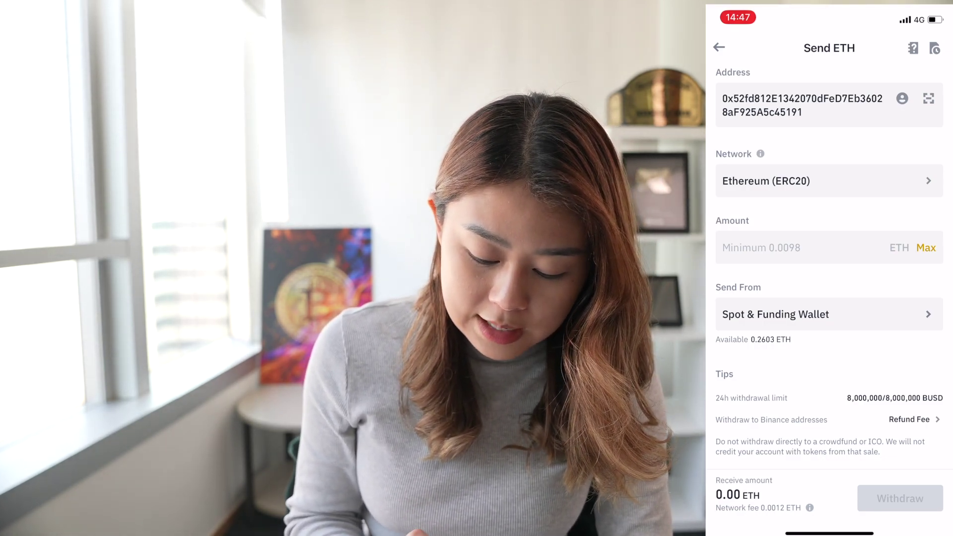
# Enter 0.0098 ETH as the send amount and review the form.
pyautogui.click(774, 247)
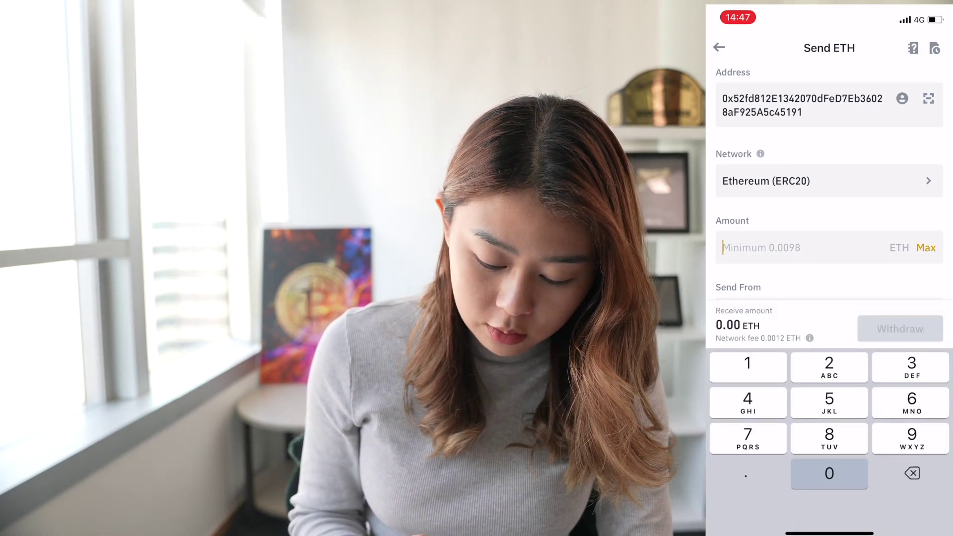
pyautogui.write('0.0098')
pyautogui.scroll(-1, 829, 263)
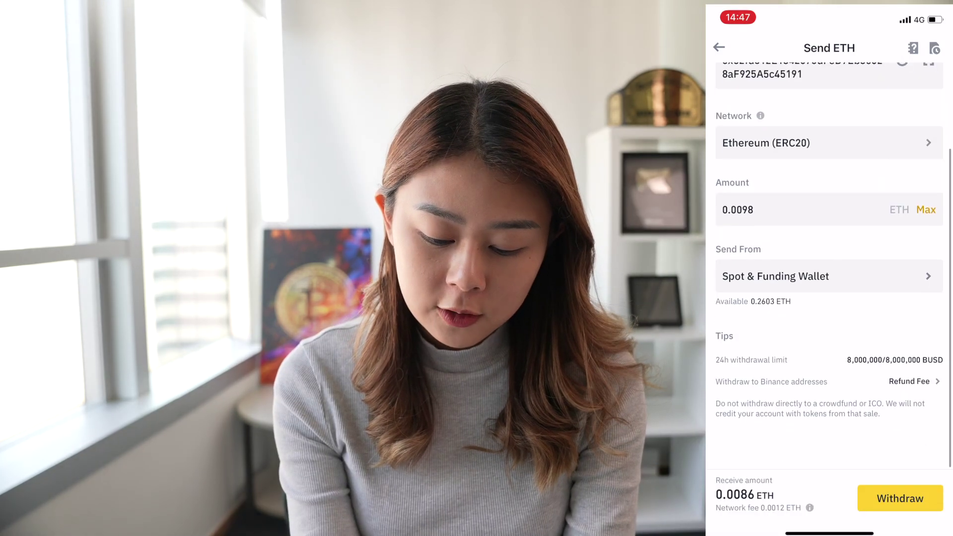
pyautogui.scroll(1, 829, 263)
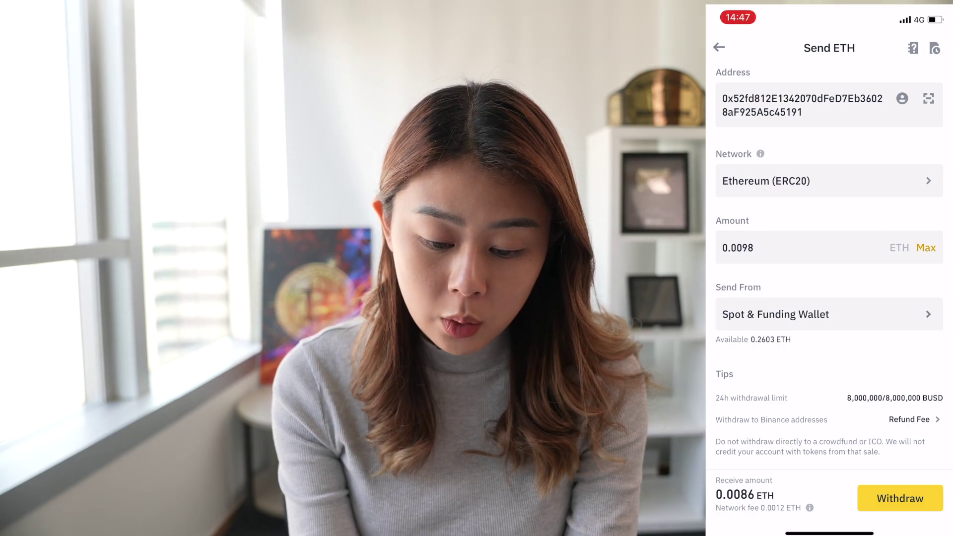